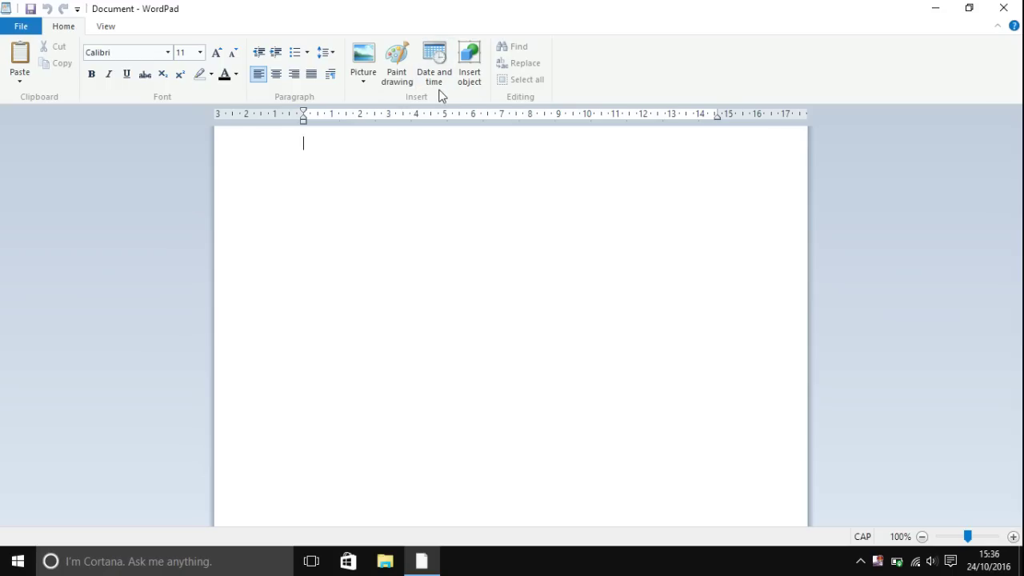
Create a one-row, two-column table from a line of plus signs and hyphens, making the first column wider than the second.
{"action": "left_click", "coordinate": [103, 27]}
{"action": "left_click", "coordinate": [72, 30]}
{"action": "key", "text": "Caps_Lock"}
{"action": "type", "text": "+"}
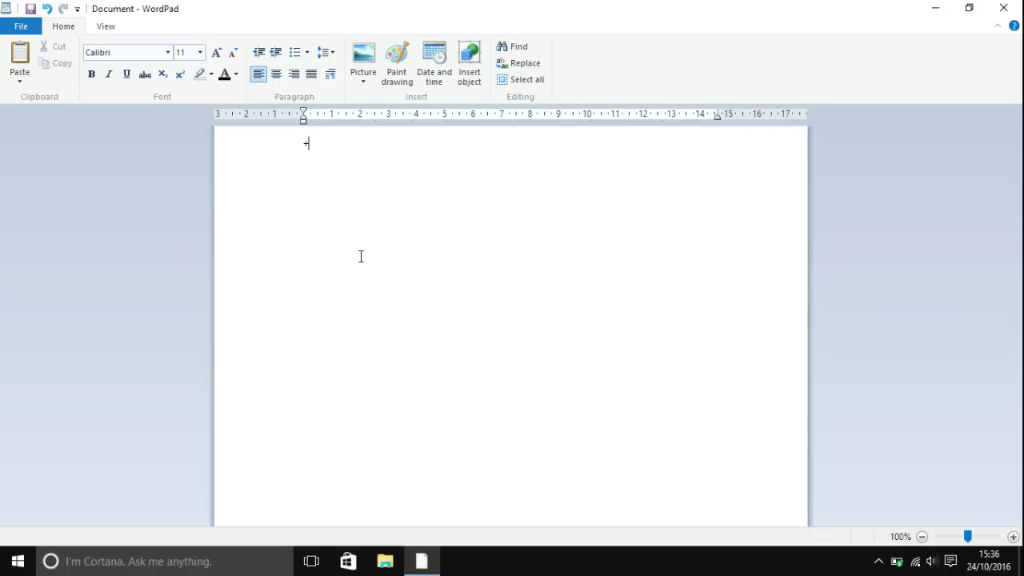
{"action": "type", "text": "_"}
{"action": "key", "text": "BackSpace"}
{"action": "type", "text": "---------"}
{"action": "type", "text": "+"}
{"action": "key", "text": "Return"}
{"action": "key", "text": "ctrl+z"}
{"action": "key", "text": "BackSpace"}
{"action": "type", "text": "---------------+-------------"}
{"action": "type", "text": "+"}
{"action": "key", "text": "Return"}
Enter the headings "Name" and "Ammount" in the two cells of the table.
{"action": "key", "text": "Caps_Lock"}
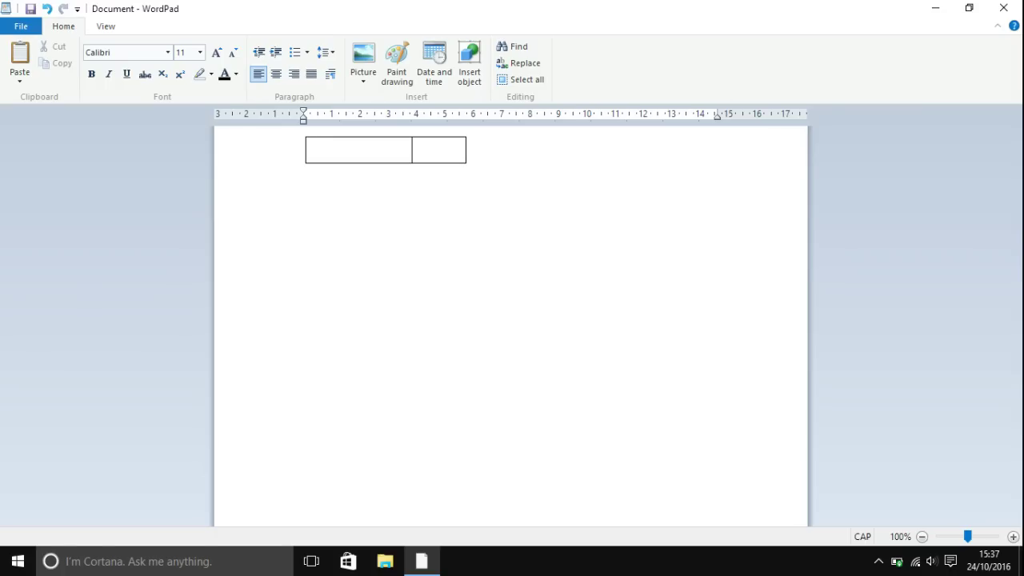
{"action": "type", "text": "N"}
{"action": "key", "text": "Caps_Lock"}
{"action": "type", "text": "ame"}
{"action": "left_click", "coordinate": [441, 149]}
{"action": "key", "text": "Caps_Lock"}
{"action": "type", "text": "A"}
{"action": "key", "text": "Caps_Lock"}
{"action": "type", "text": "mmount"}
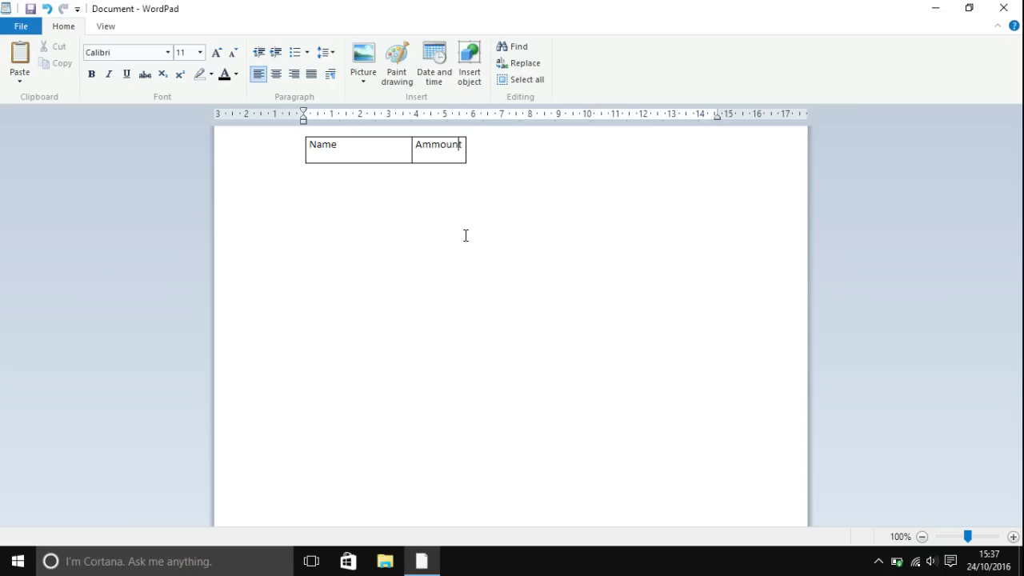
Correct the spelling of the second heading to "Amount".
{"action": "key", "text": "Left"}
{"action": "key", "text": "Left"}
{"action": "key", "text": "Left"}
{"action": "key", "text": "Left"}
{"action": "key", "text": "BackSpace"}
{"action": "key", "text": "Right"}
{"action": "key", "text": "Right"}
{"action": "key", "text": "Right"}
{"action": "key", "text": "Right"}
Add a second row beneath the headings and shift the table's outer and middle column borders slightly inward.
{"action": "left_click_drag", "start_coordinate": [465, 152], "coordinate": [459, 152]}
{"action": "key", "text": "Return"}
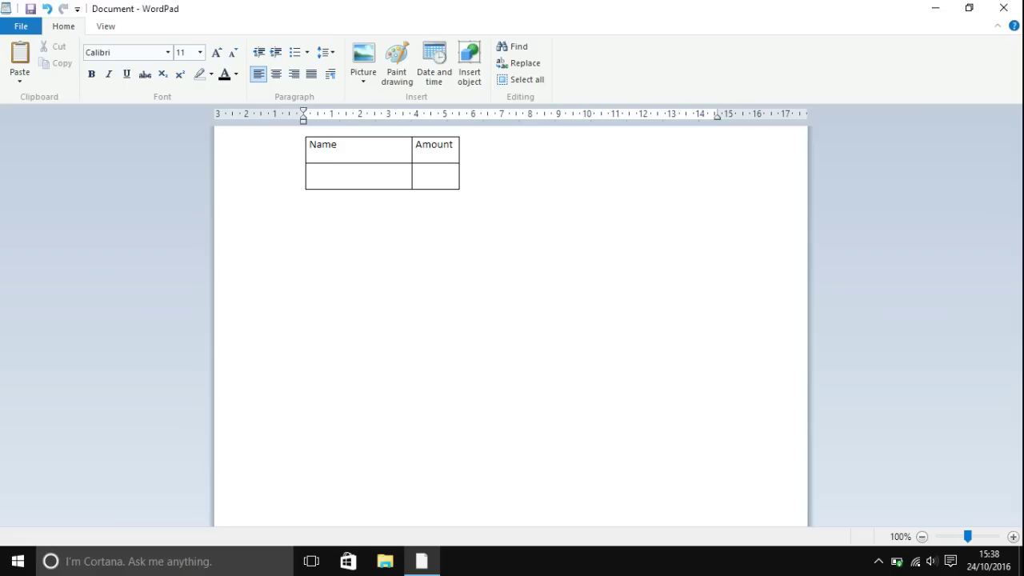
{"action": "mouse_move", "coordinate": [413, 169]}
{"action": "left_mouse_down"}
{"action": "mouse_move", "coordinate": [423, 172]}
{"action": "mouse_move", "coordinate": [412, 172]}
{"action": "left_mouse_up"}
{"action": "mouse_move", "coordinate": [383, 164]}
{"action": "left_mouse_down"}
{"action": "mouse_move", "coordinate": [382, 191]}
{"action": "mouse_move", "coordinate": [380, 157]}
{"action": "left_mouse_up"}
Fill the second row with a person's first name and the amount 10.
{"action": "key", "text": "Caps_Lock"}
{"action": "type", "text": "A"}
{"action": "key", "text": "Caps_Lock"}
{"action": "type", "text": "lex"}
{"action": "left_click", "coordinate": [423, 176]}
{"action": "type", "text": "10"}
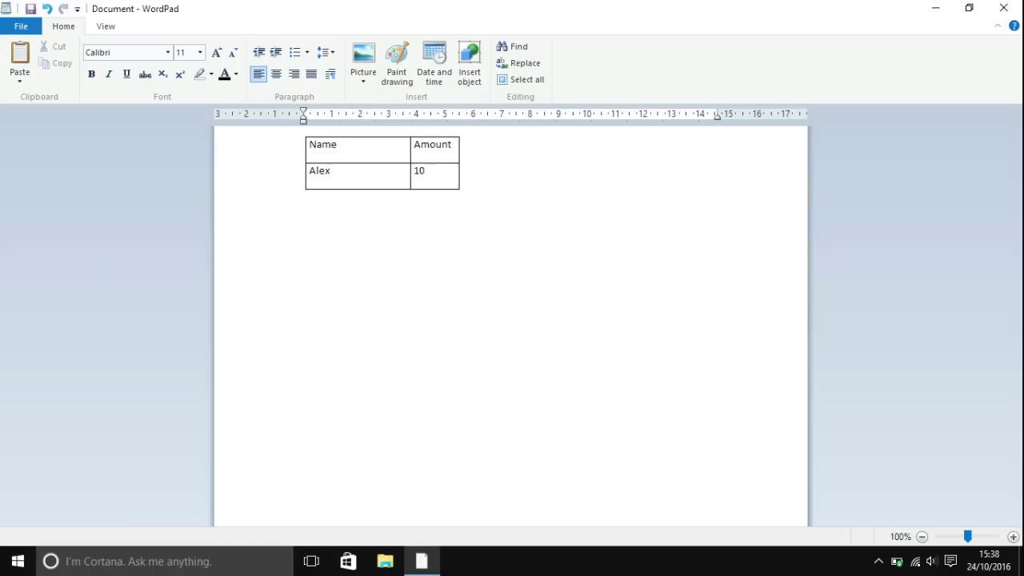
Add a third row at the end of the table.
{"action": "left_click", "coordinate": [471, 174]}
{"action": "left_click", "coordinate": [387, 188]}
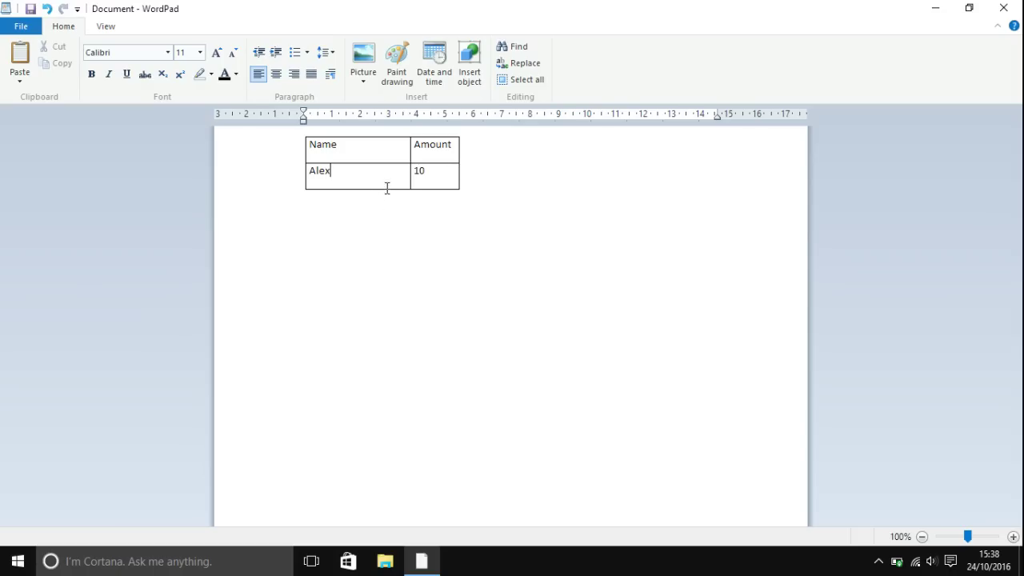
{"action": "left_click", "coordinate": [476, 170]}
{"action": "key", "text": "Return"}
Fill the third row with another person's first name and the amount 15.
{"action": "key", "text": "Caps_Lock"}
{"action": "type", "text": "J"}
{"action": "key", "text": "Caps_Lock"}
{"action": "type", "text": "osie"}
{"action": "key", "text": "BackSpace"}
{"action": "key", "text": "BackSpace"}
{"action": "key", "text": "BackSpace"}
{"action": "key", "text": "BackSpace"}
{"action": "type", "text": "osh"}
{"action": "left_click", "coordinate": [427, 197]}
{"action": "type", "text": "15"}
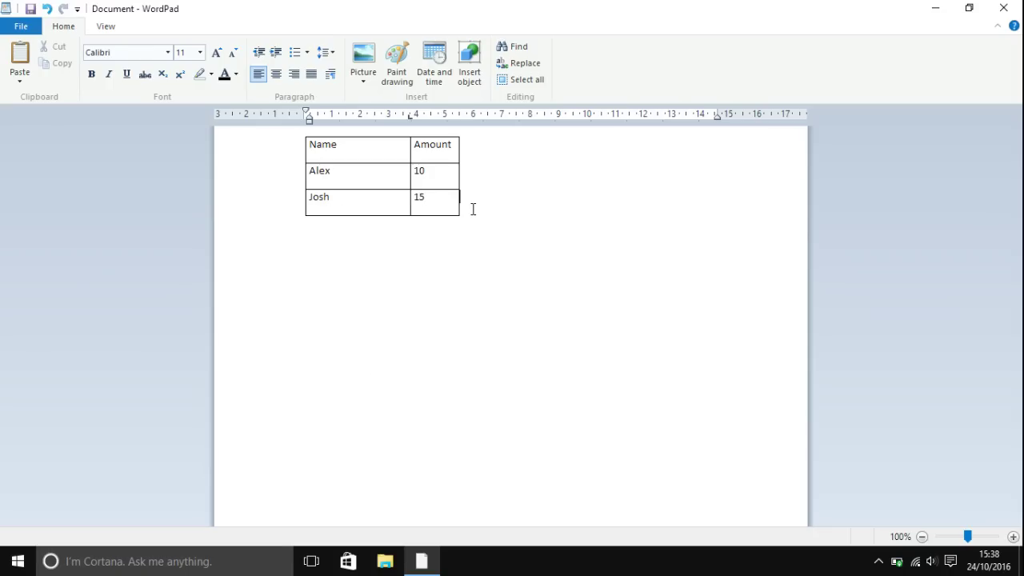
Widen the Amount column so that the table's outer edge sits at about 10 cm on the ruler.
{"action": "key", "text": "Return"}
{"action": "key", "text": "BackSpace"}
{"action": "left_click", "coordinate": [352, 240]}
{"action": "left_click_drag", "start_coordinate": [459, 175], "coordinate": [582, 172]}
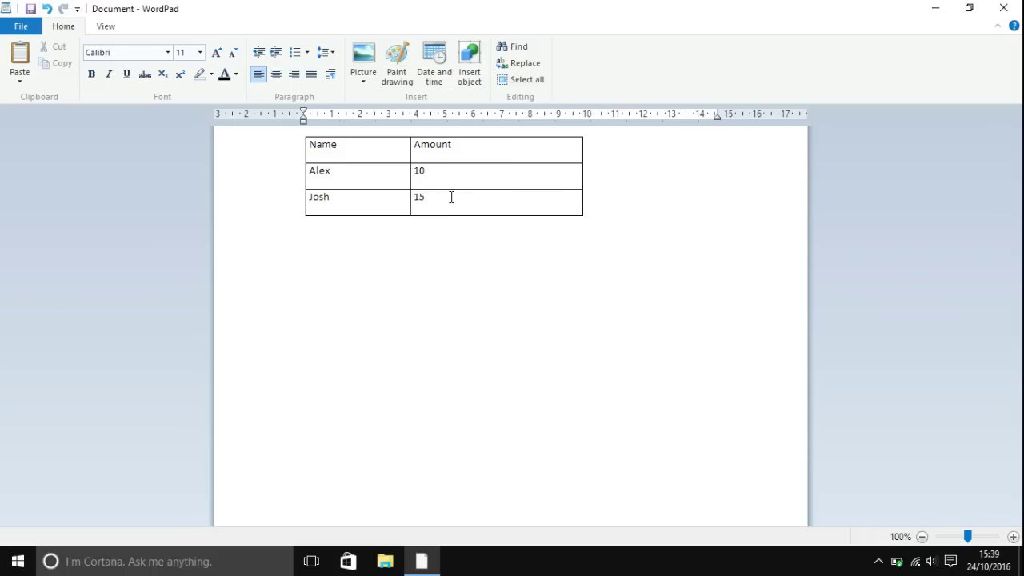
{"action": "left_click", "coordinate": [595, 208]}
{"action": "key", "text": "Return"}
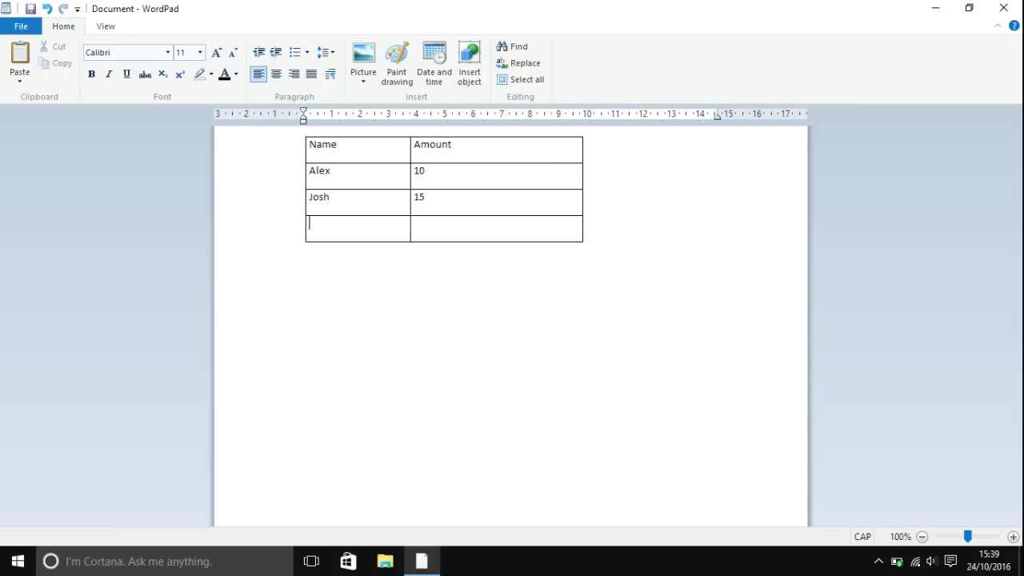
{"action": "type", "text": "Pau"}
{"action": "key", "text": "BackSpace"}
{"action": "key", "text": "BackSpace"}
{"action": "key", "text": "BackSpace"}
{"action": "key", "text": "Caps_Lock"}
{"action": "type", "text": "P"}
{"action": "key", "text": "Caps_Lock"}
{"action": "type", "text": "auk"}
{"action": "key", "text": "BackSpace"}
{"action": "type", "text": "l"}
{"action": "left_click", "coordinate": [509, 232]}
{"action": "type", "text": "124869329837846881737647623"}
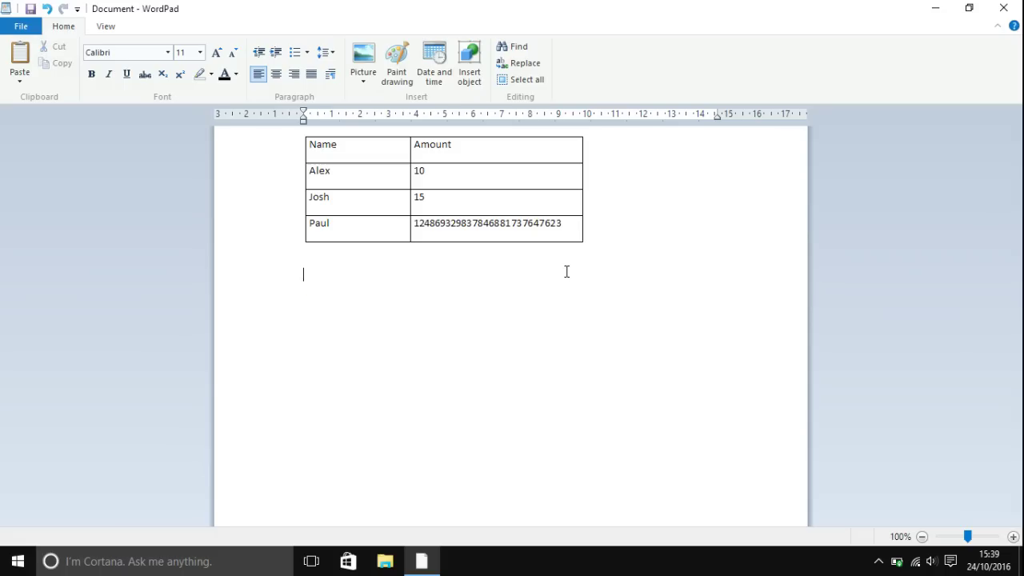
Delete the last table row, which holds the long number.
{"action": "key", "text": "Up"}
{"action": "key", "text": "Up"}
{"action": "key", "text": "Down"}
{"action": "left_click_drag", "start_coordinate": [581, 228], "coordinate": [320, 247]}
{"action": "key", "text": "Delete"}
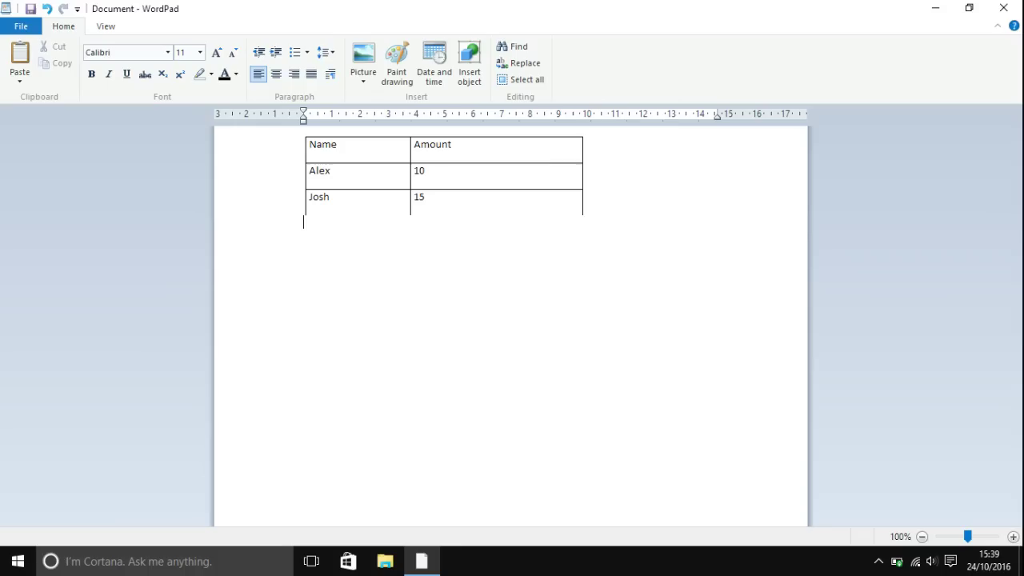
Delete the remaining three rows one at a time, from the lowest up to the heading row.
{"action": "left_click", "coordinate": [264, 201]}
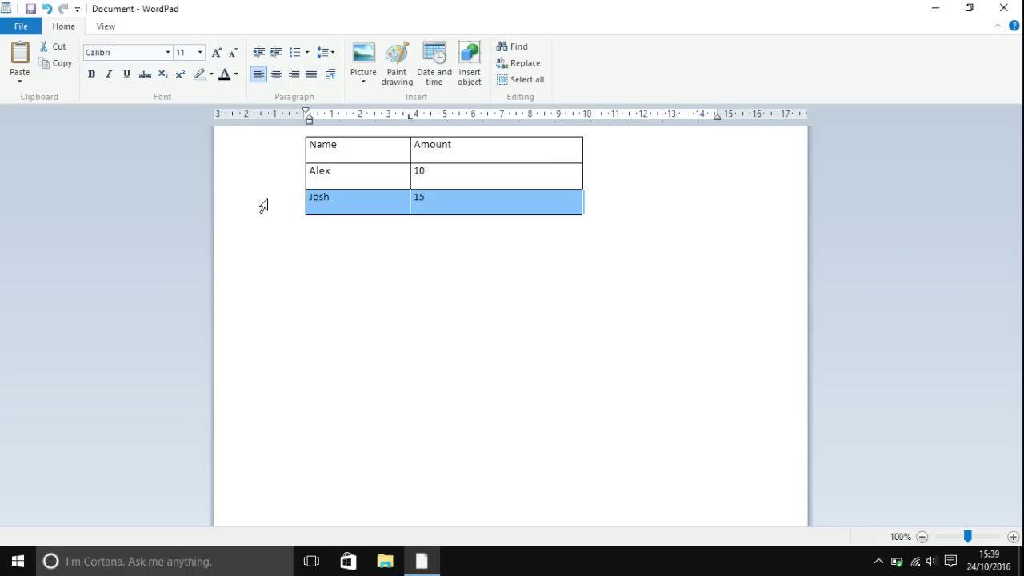
{"action": "key", "text": "Delete"}
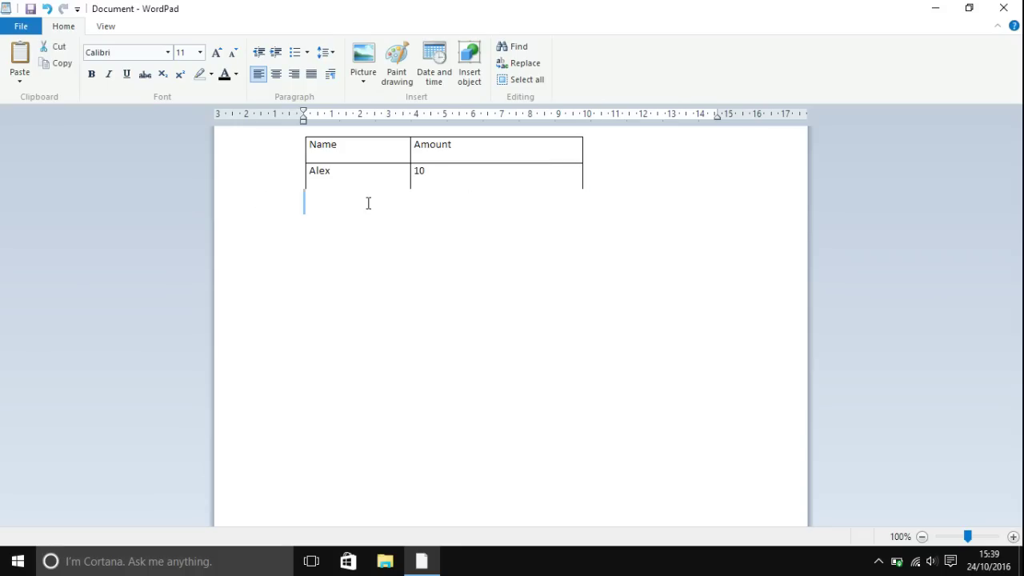
{"action": "left_click", "coordinate": [273, 184]}
{"action": "key", "text": "Delete"}
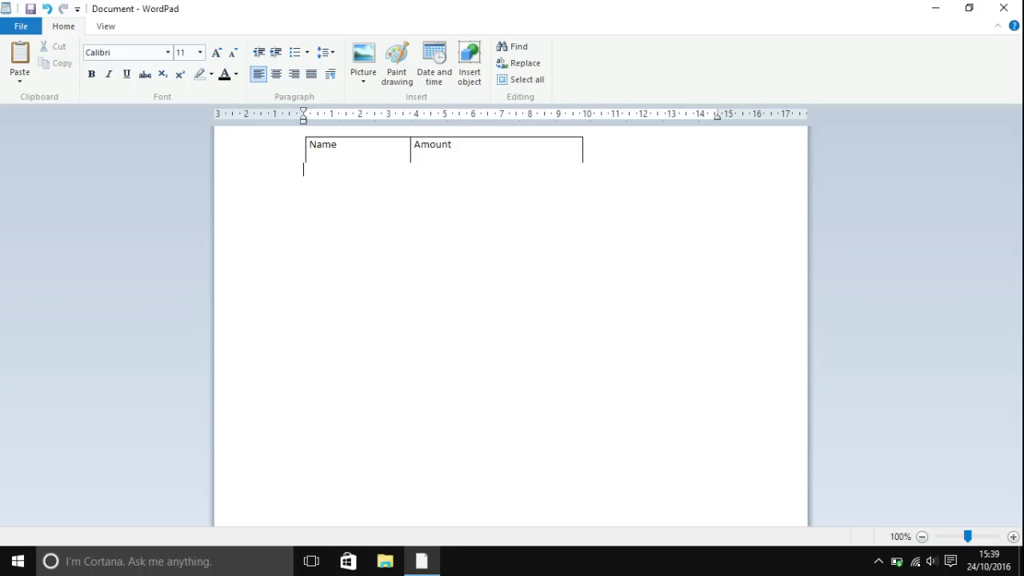
{"action": "left_click", "coordinate": [303, 160]}
{"action": "left_click", "coordinate": [288, 137]}
{"action": "key", "text": "Delete"}
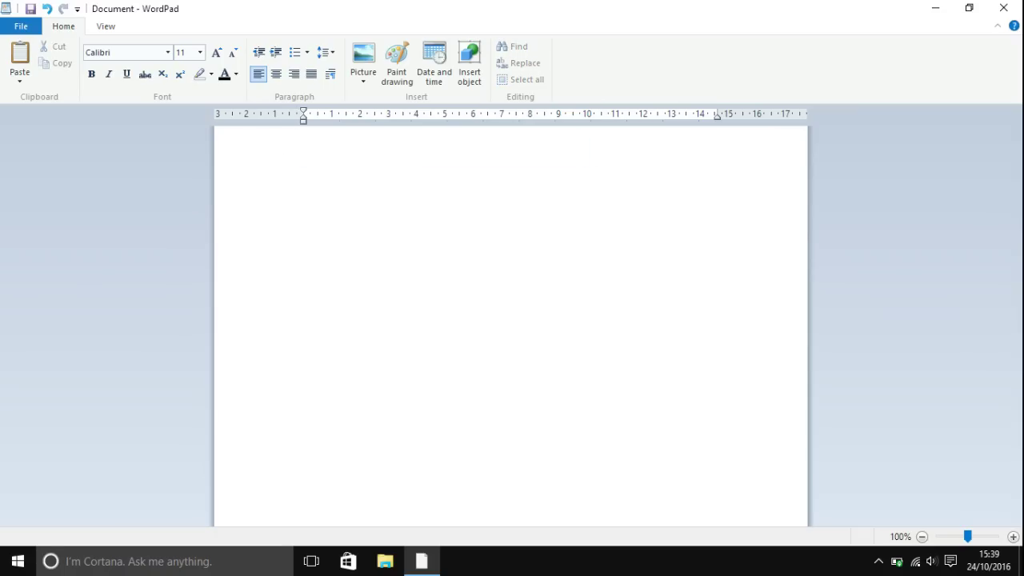
Create a one-row, three-column table from a line of plus signs and hyphens, with the last column narrowest.
{"action": "type", "text": "+--"}
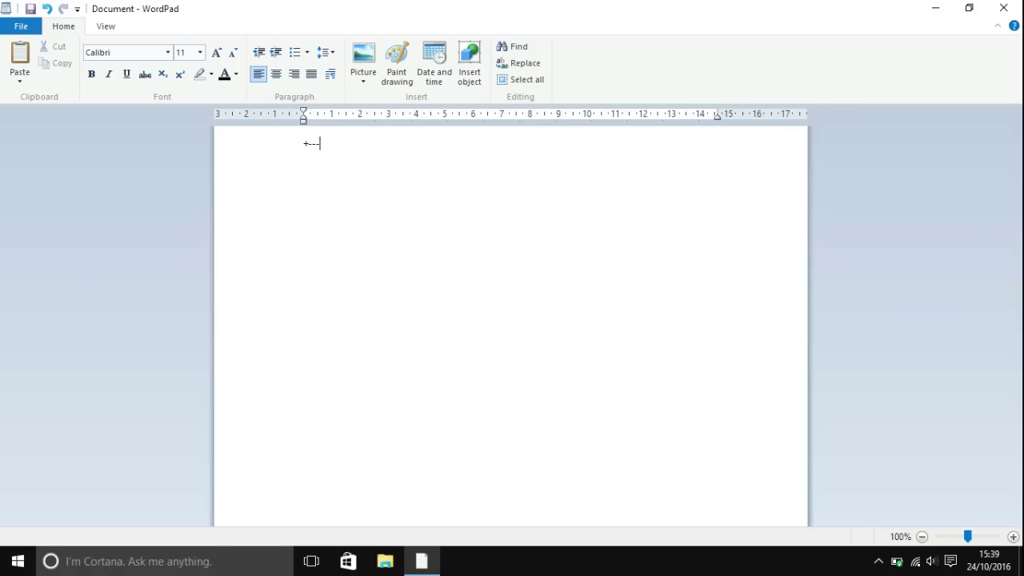
{"action": "type", "text": "----------------+----------------+----------+"}
{"action": "key", "text": "Return"}
Enter the headings "Name", "Amount" and "Age" in the three cells of the new table.
{"action": "key", "text": "Caps_Lock"}
{"action": "type", "text": "N"}
{"action": "key", "text": "Caps_Lock"}
{"action": "type", "text": "ame"}
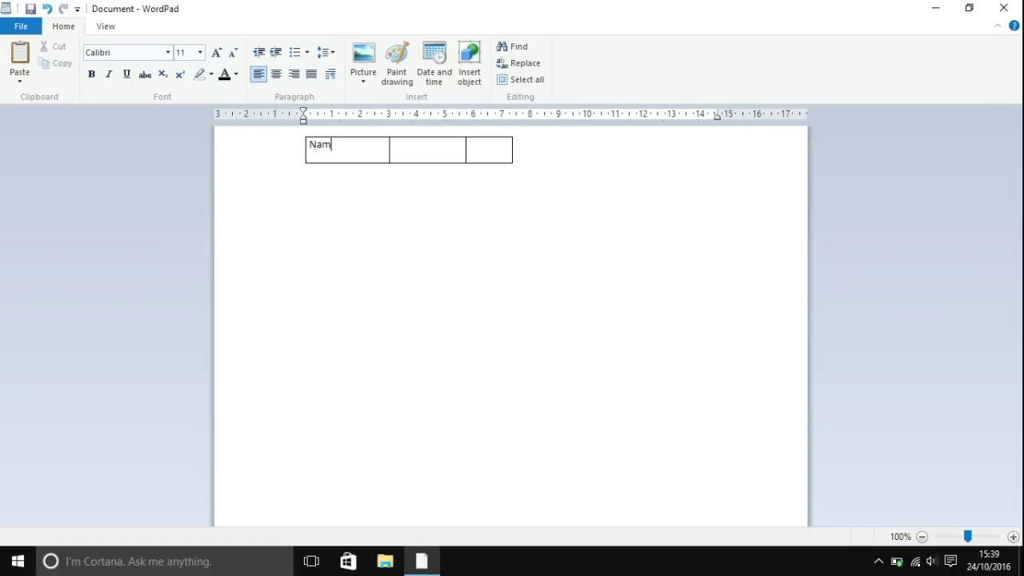
{"action": "left_click", "coordinate": [422, 155]}
{"action": "key", "text": "Caps_Lock"}
{"action": "type", "text": "A"}
{"action": "key", "text": "Caps_Lock"}
{"action": "type", "text": "mount"}
{"action": "left_click", "coordinate": [487, 157]}
{"action": "key", "text": "Caps_Lock"}
{"action": "type", "text": "A"}
{"action": "key", "text": "Caps_Lock"}
{"action": "type", "text": "ge"}
Stretch the table row to about 10 cm high and widen the Age column past the page edge.
{"action": "left_click_drag", "start_coordinate": [496, 162], "coordinate": [491, 412]}
{"action": "left_click_drag", "start_coordinate": [512, 221], "coordinate": [920, 195]}
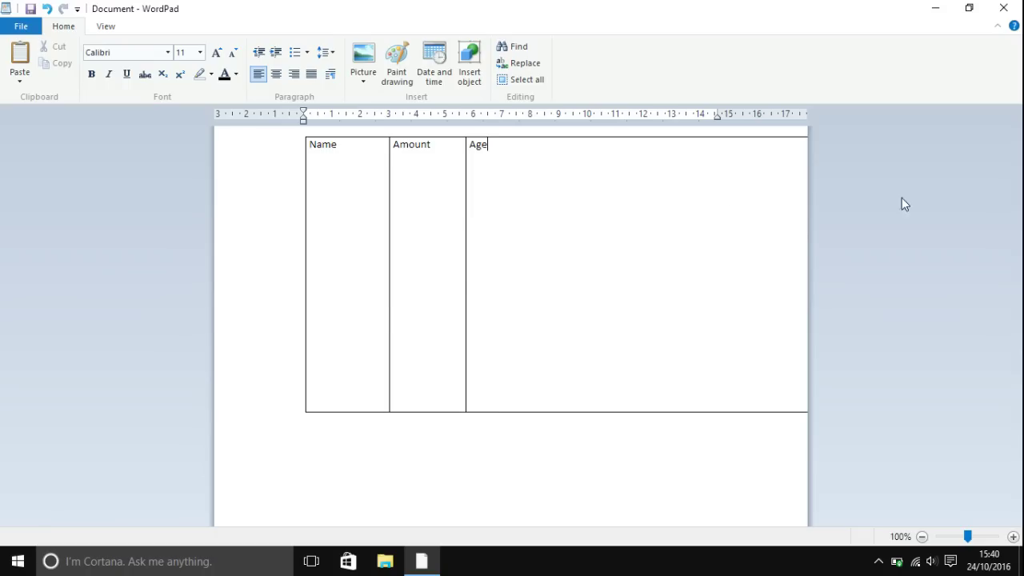
Widen the Amount column past the page edge and reduce the row height to about 2 cm.
{"action": "left_click", "coordinate": [467, 276]}
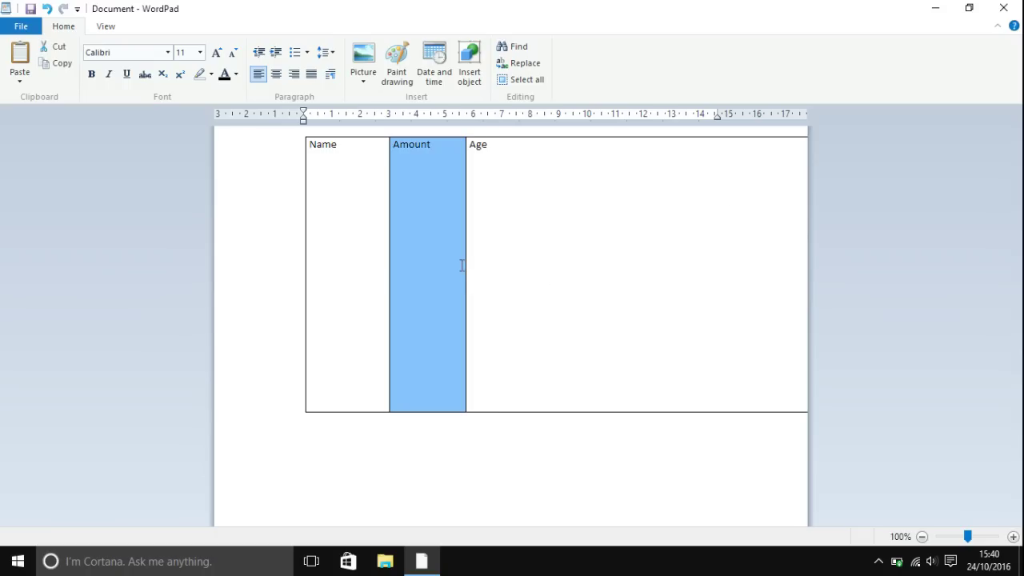
{"action": "left_click_drag", "start_coordinate": [465, 264], "coordinate": [926, 201]}
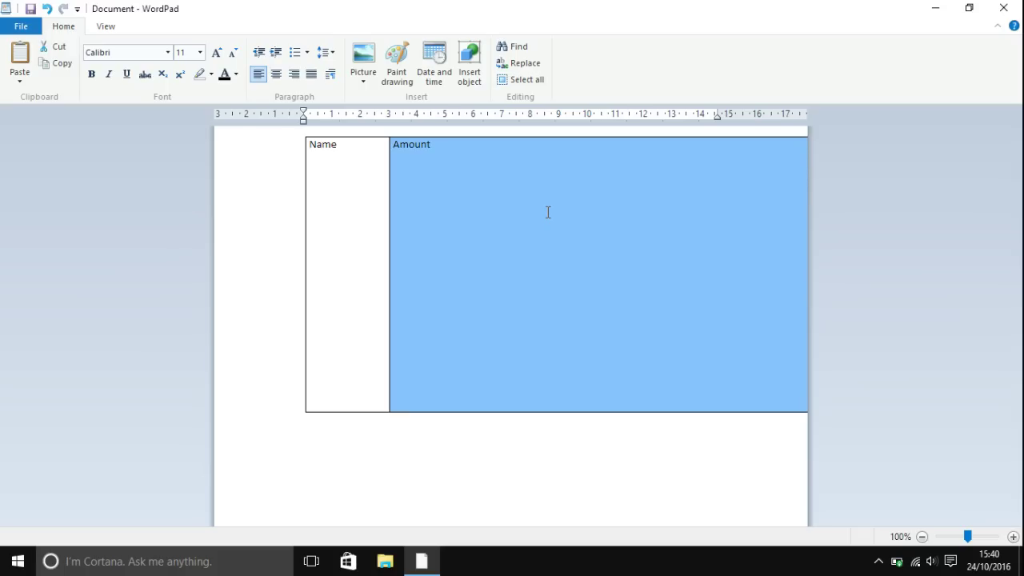
{"action": "left_click", "coordinate": [407, 483]}
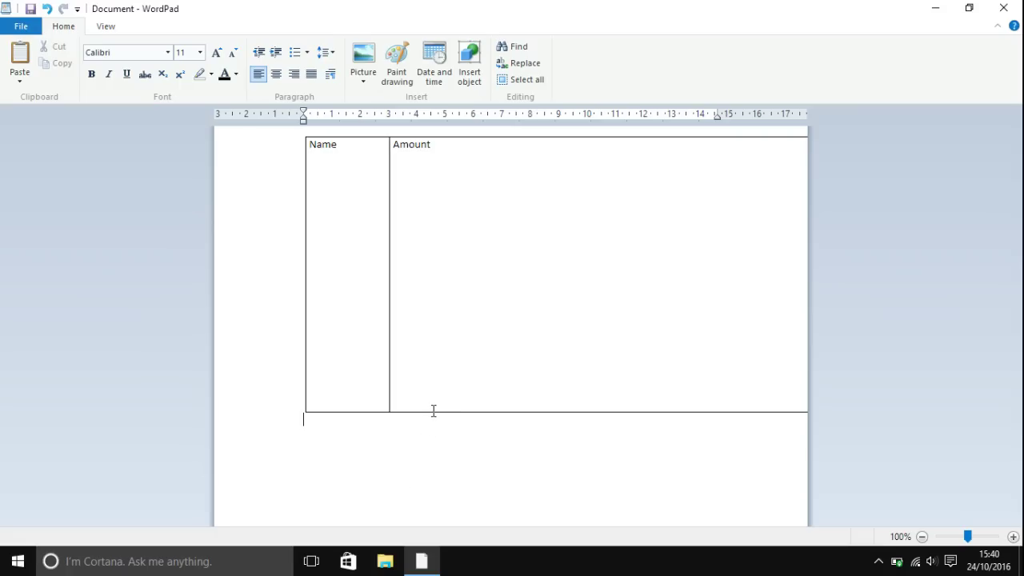
{"action": "left_click_drag", "start_coordinate": [433, 412], "coordinate": [430, 176]}
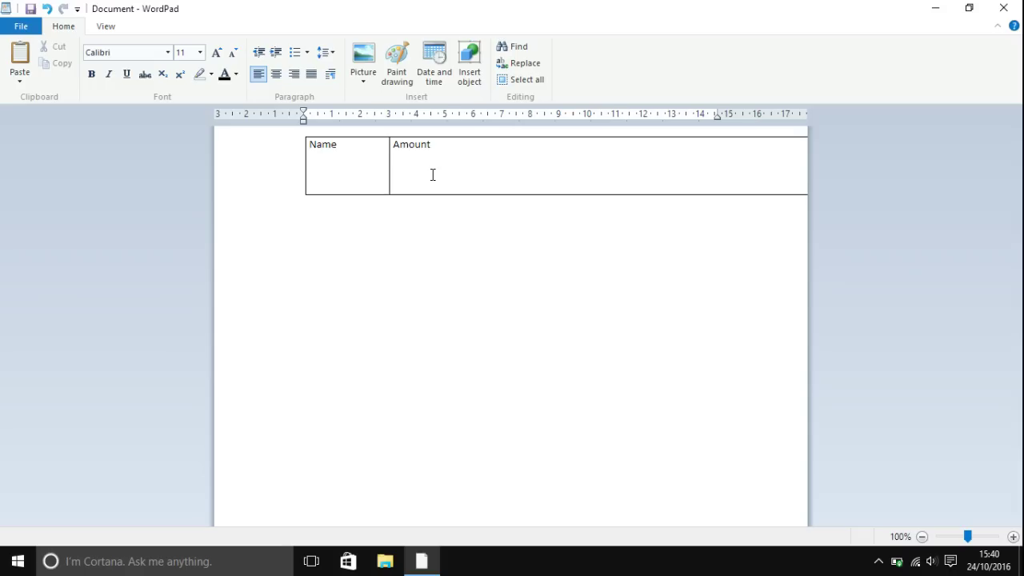